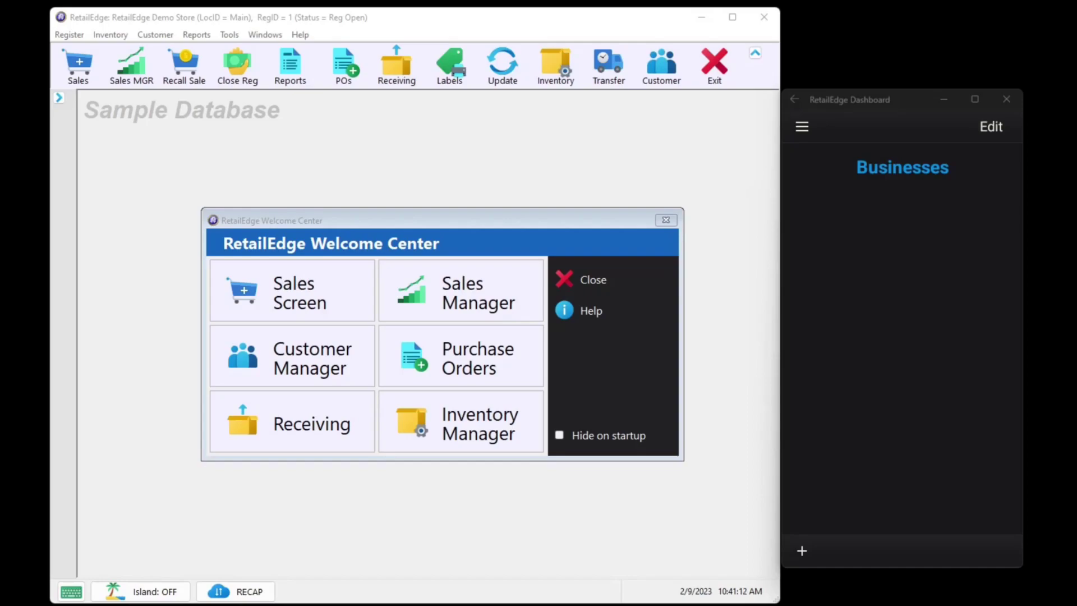
# Add a new business in RetailEdge Dashboard and enter 'Dashboard' as its location name
pyautogui.click(802, 550)
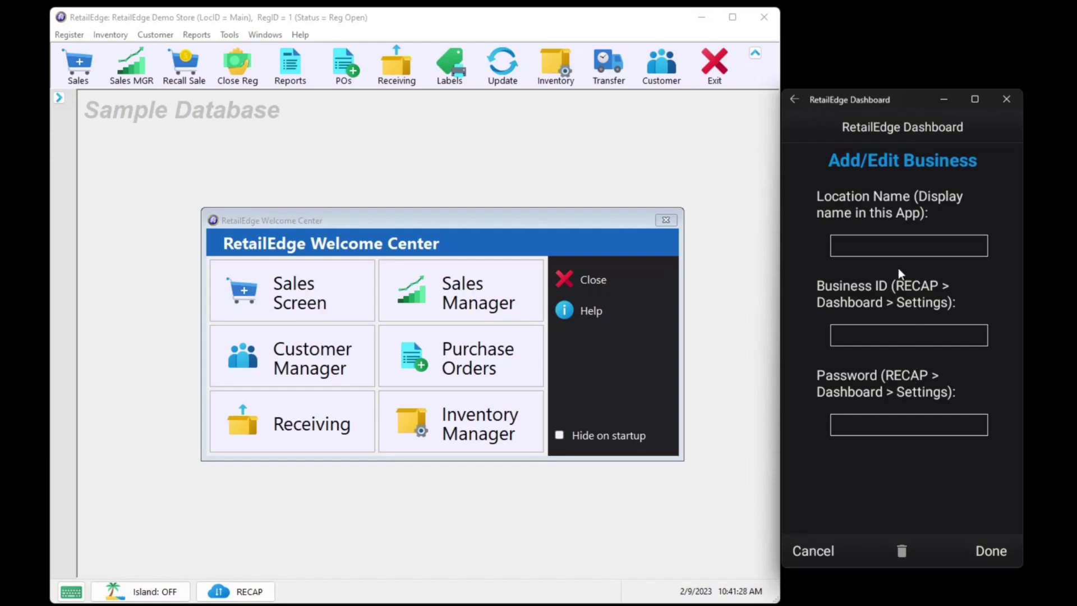
pyautogui.click(886, 253)
pyautogui.write('Dasg')
# Turn on the dashboard server in RECAP's Dashboard Server Settings, then focus the app's Business ID field
pyautogui.click(236, 592)
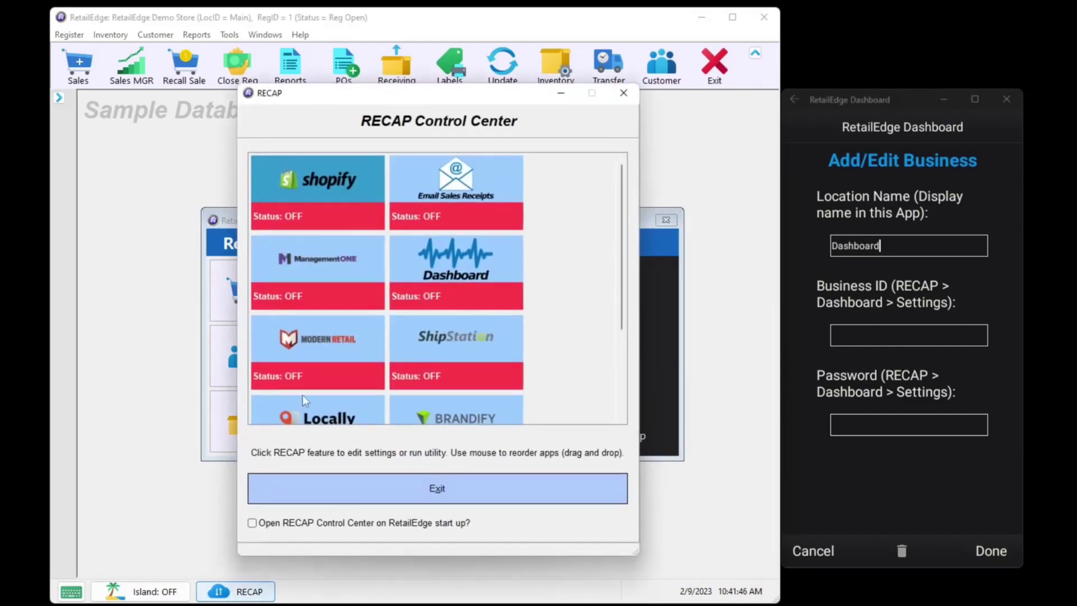
pyautogui.click(453, 283)
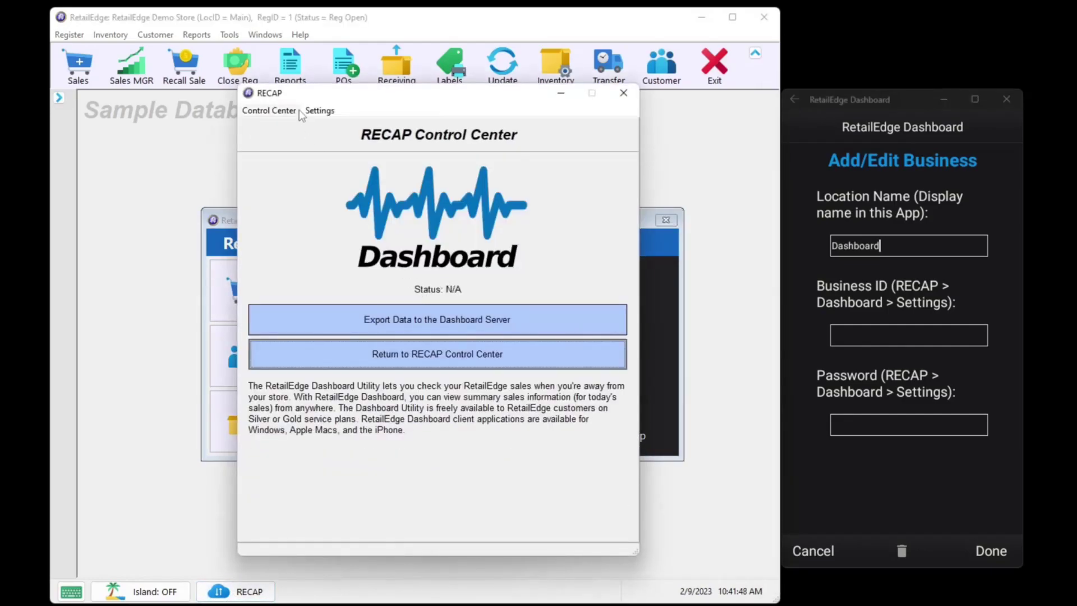
pyautogui.click(320, 111)
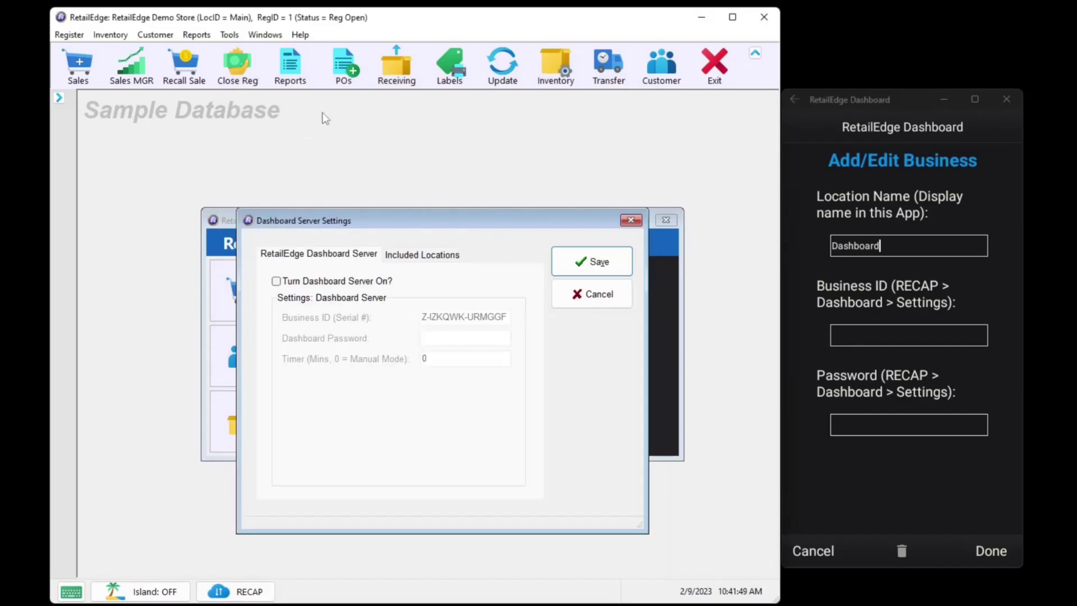
pyautogui.click(276, 281)
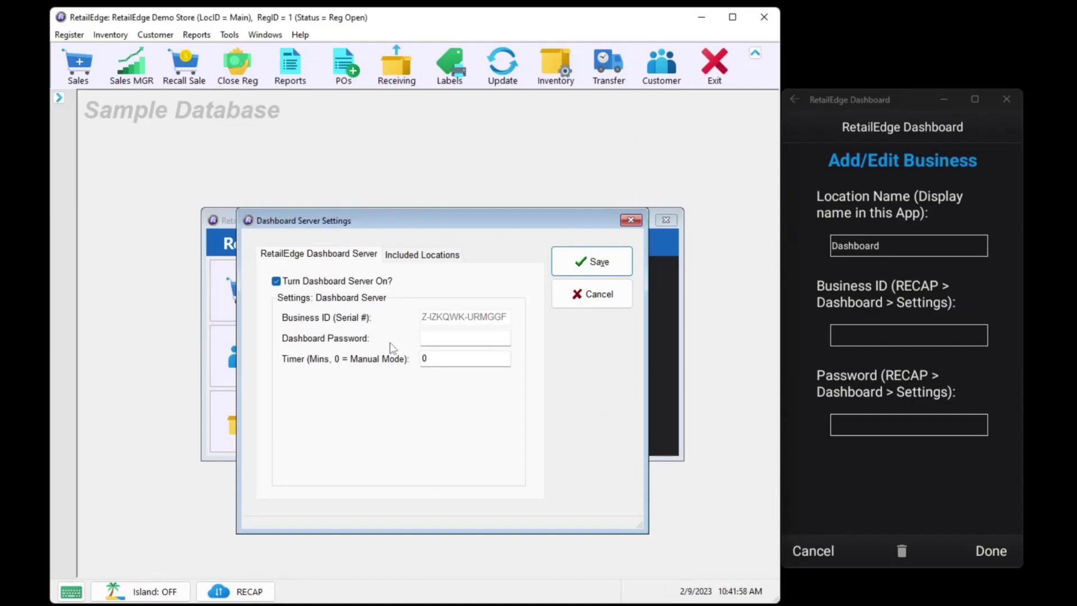
pyautogui.click(883, 338)
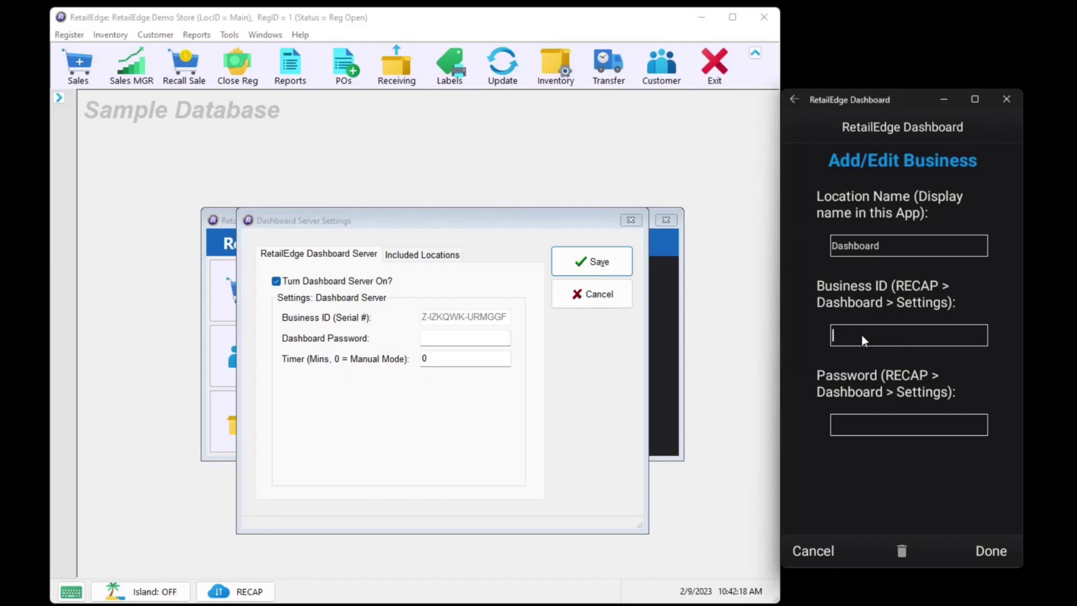
# Enter the store's business ID in the app and the same dashboard password in both server settings and app
pyautogui.write('Z-IZKQ')
pyautogui.write('WK-URMGGF')
pyautogui.click(398, 342)
pyautogui.write('12')
pyautogui.write('345678')
pyautogui.click(862, 425)
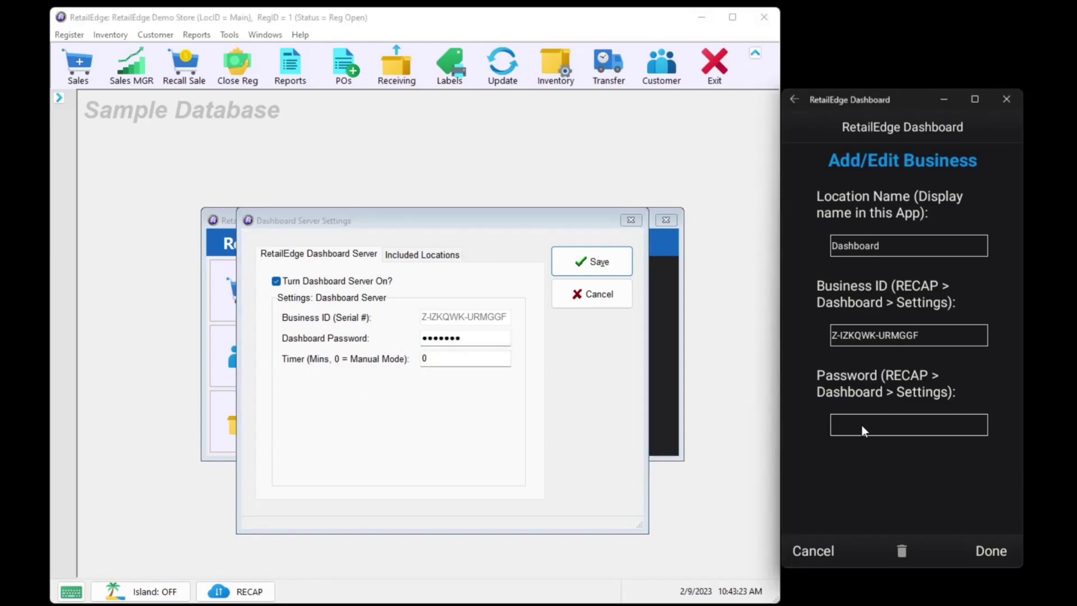
pyautogui.click(999, 556)
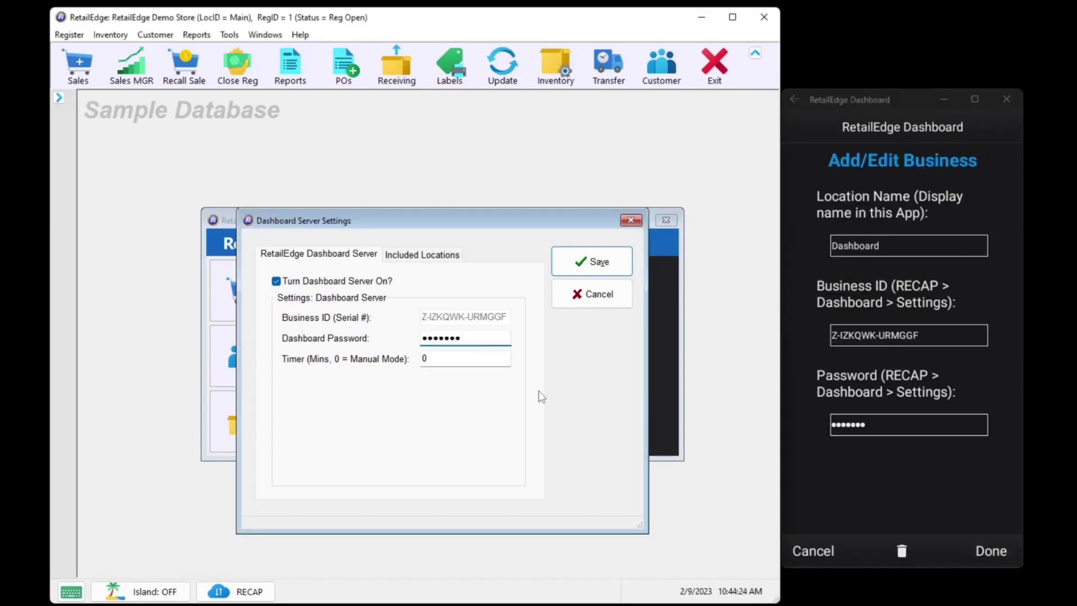
# Set the update timer to 5, confirm Main, Outlet and Warehouse are included, and save the server settings
pyautogui.click(450, 358)
pyautogui.doubleClick(451, 358)
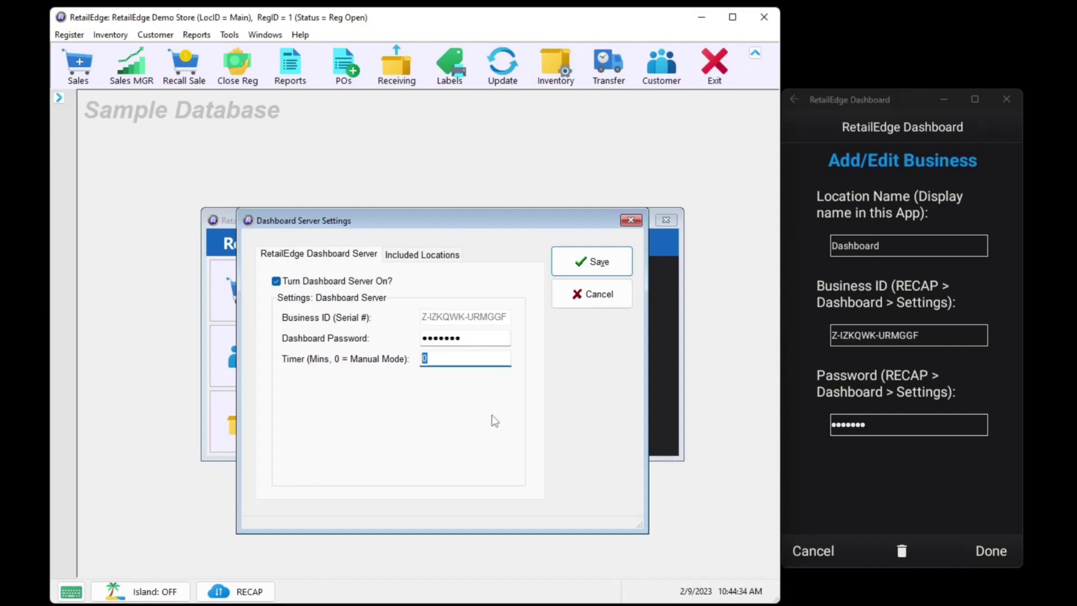
pyautogui.write('5')
pyautogui.click(424, 263)
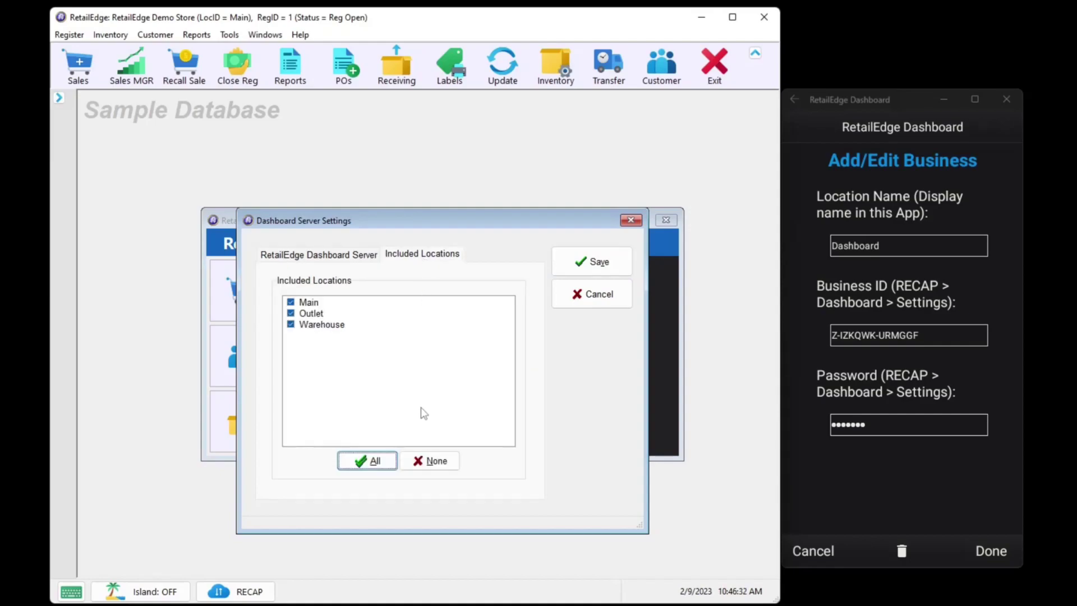
pyautogui.click(592, 264)
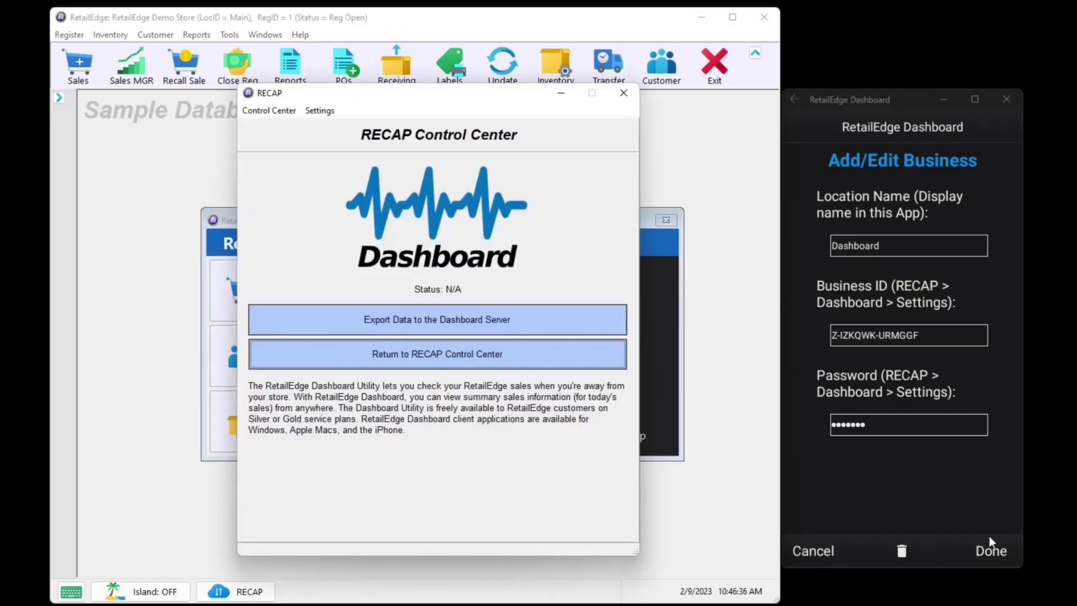
# Save the Dashboard business to load its summary: $262.39 sales total from 2 sales
pyautogui.click(1001, 552)
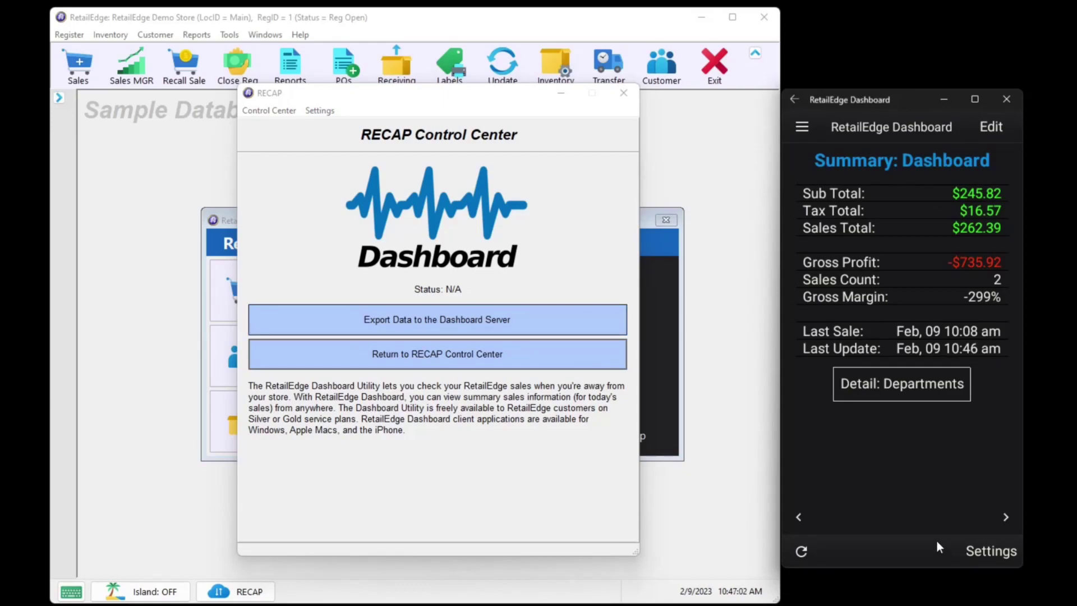
# Disable the refresh chime sound, keep Auto Timer at 0, and return to the sales summary
pyautogui.click(1004, 552)
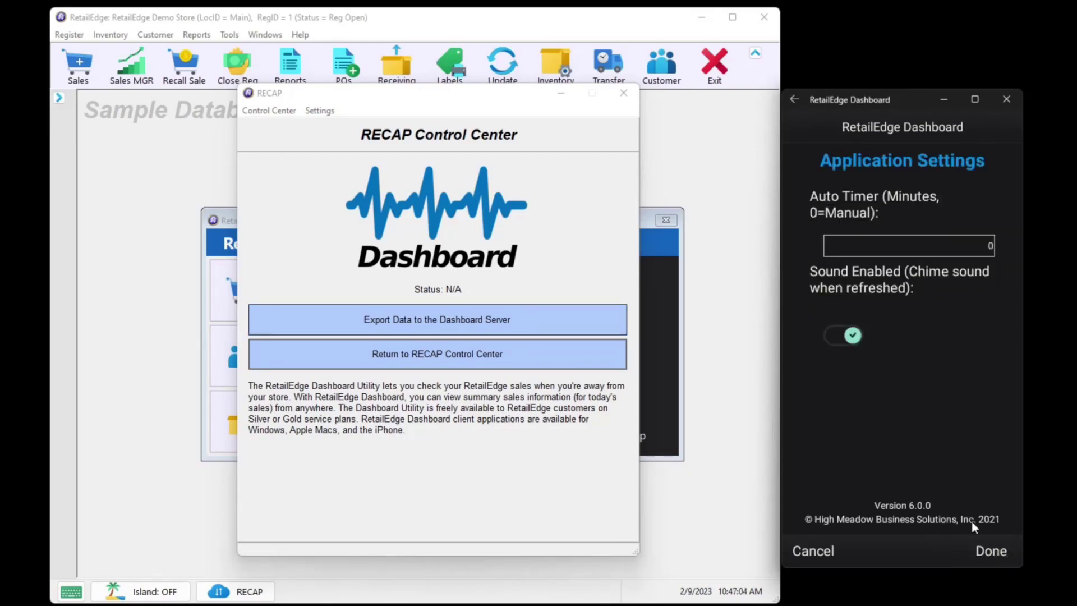
pyautogui.click(972, 253)
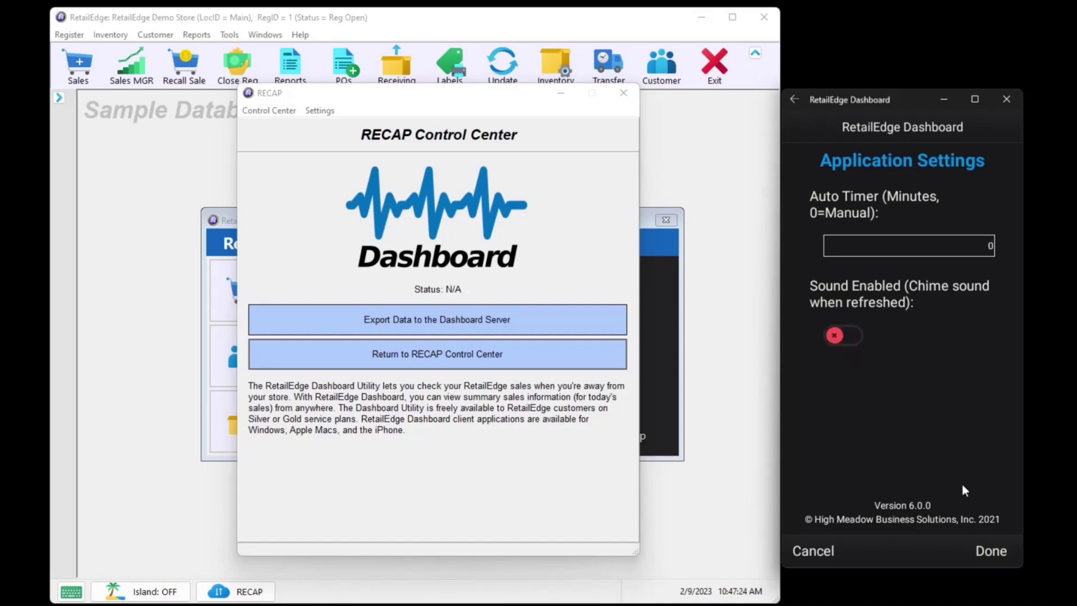
pyautogui.click(982, 551)
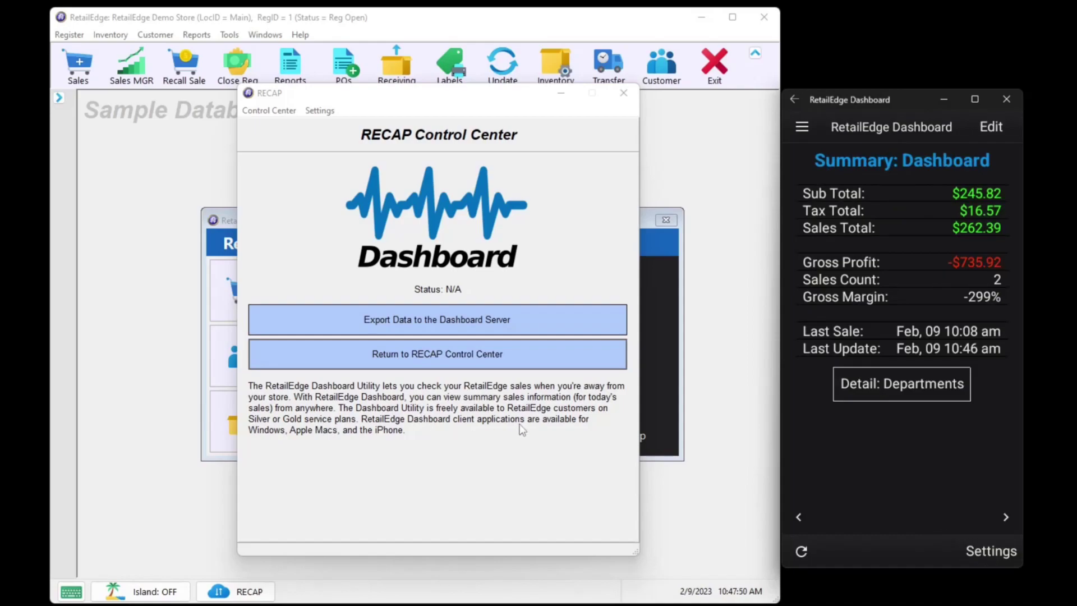
# Review the combined sales broken down by department, then return to the overall summary
pyautogui.click(928, 382)
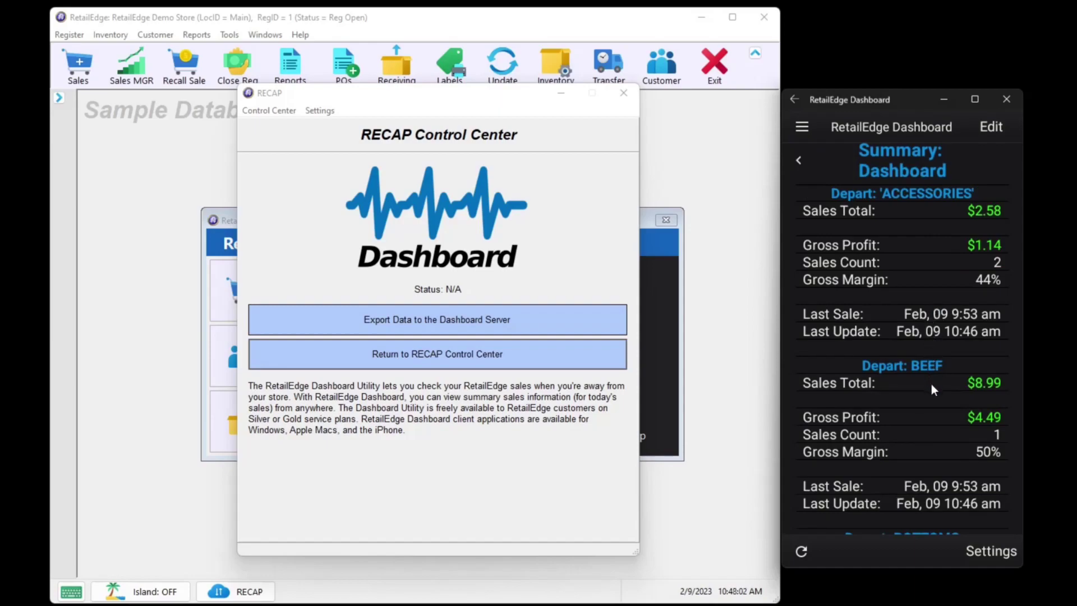
pyautogui.scroll(-10, 931, 383)
pyautogui.scroll(-5, 931, 385)
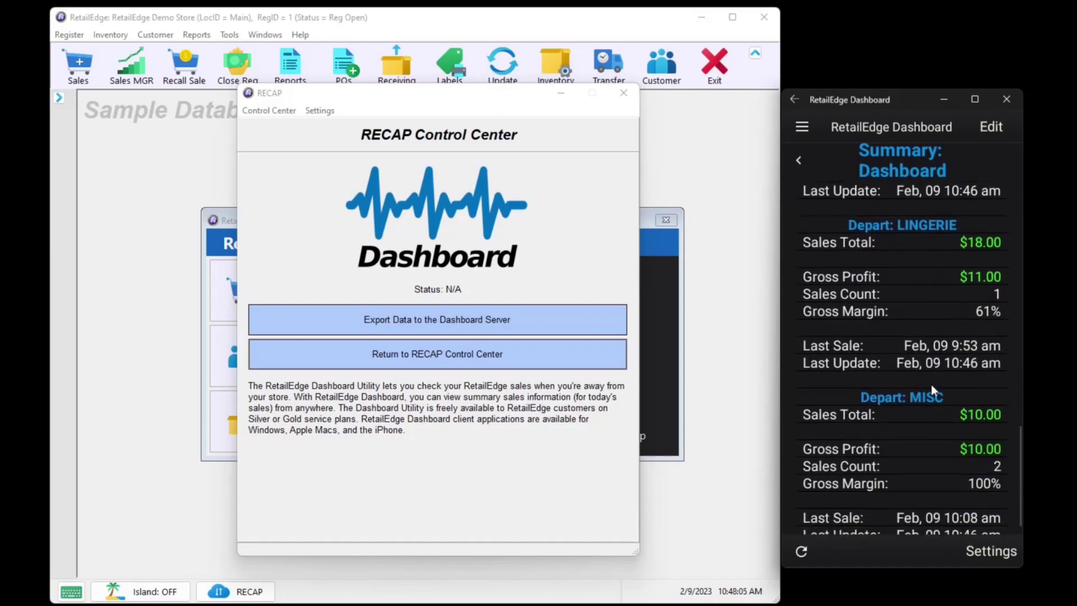
pyautogui.scroll(10, 931, 384)
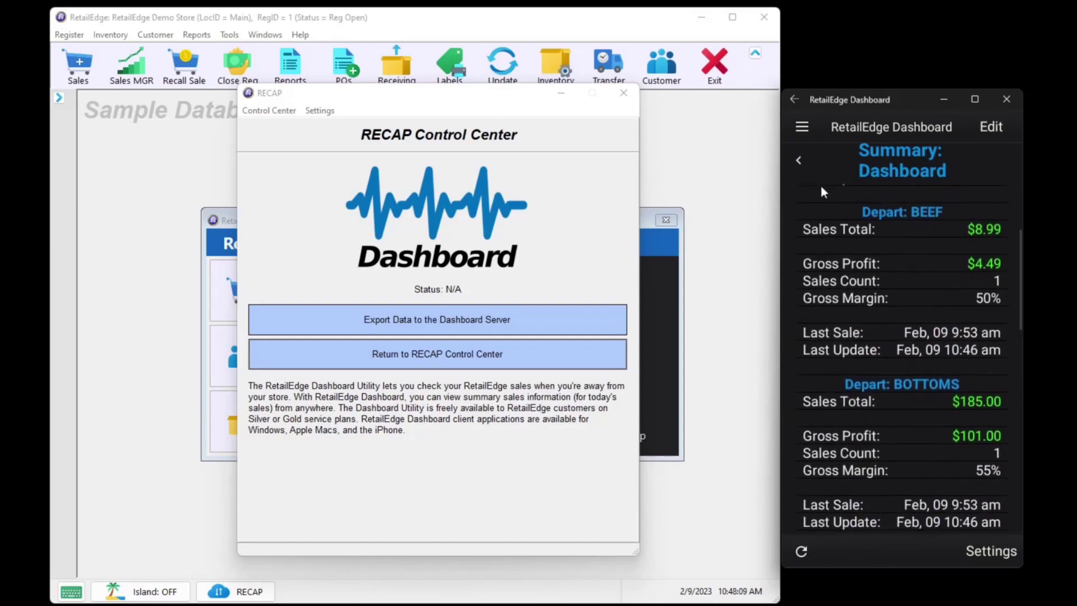
pyautogui.click(798, 163)
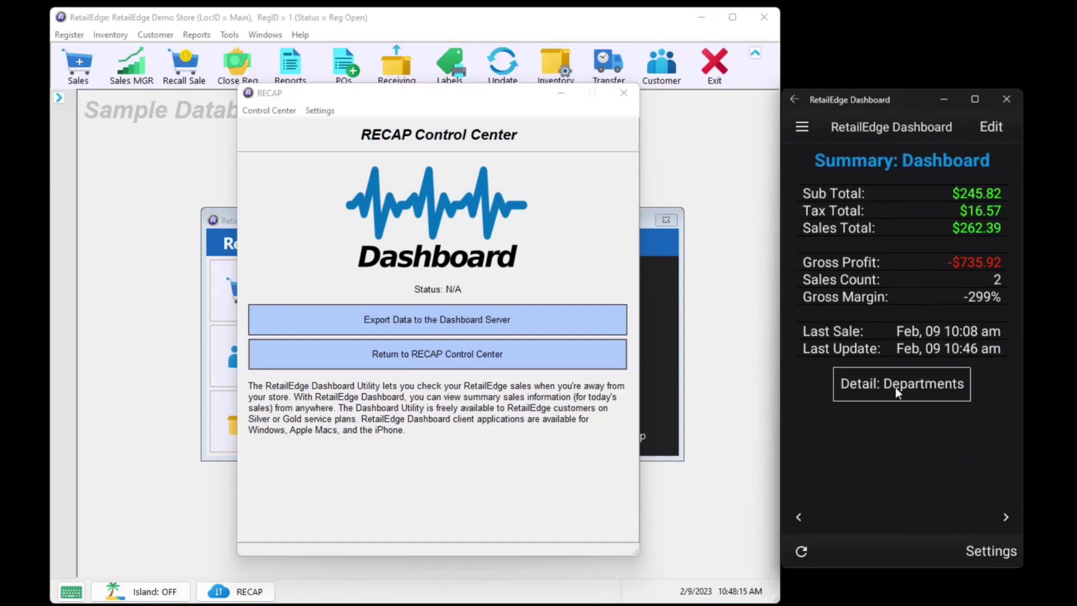
# Move to the Main location and view its sales by register, showing Register 2 and Register 3
pyautogui.click(1006, 518)
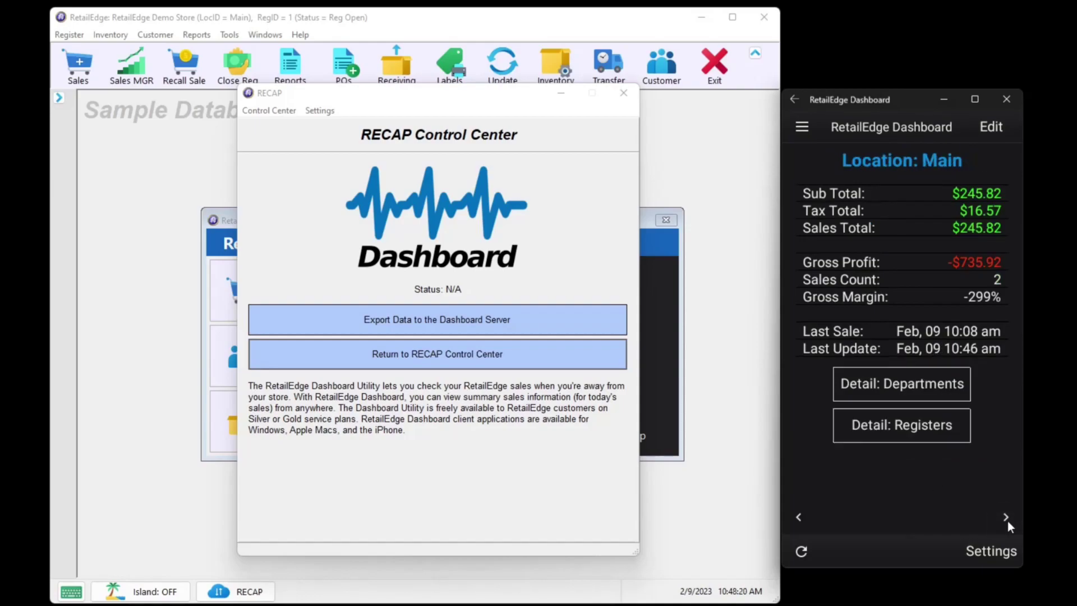
pyautogui.click(946, 429)
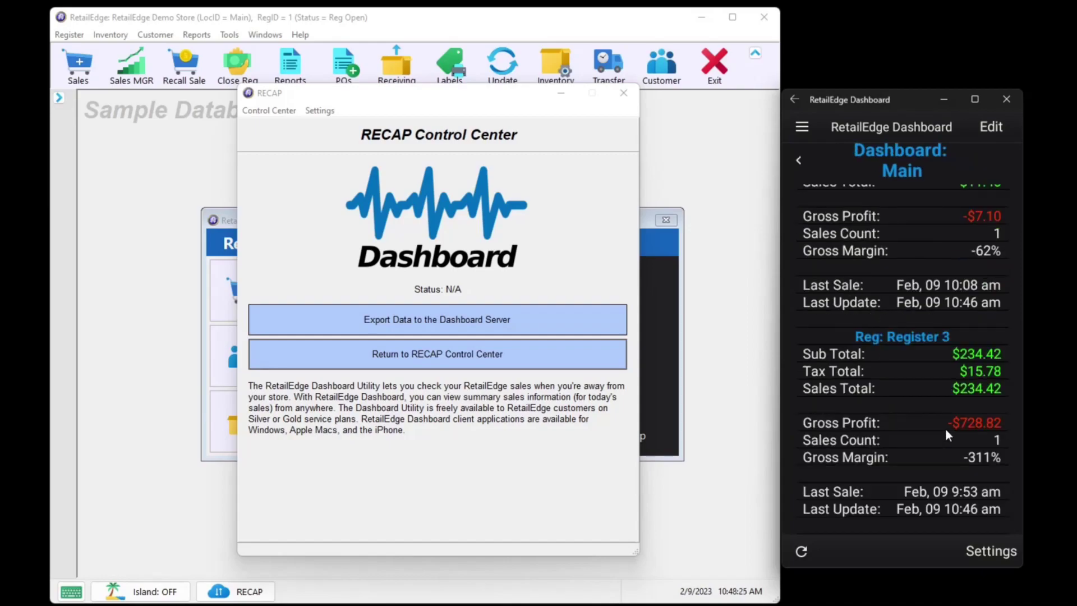
pyautogui.scroll(2, 945, 429)
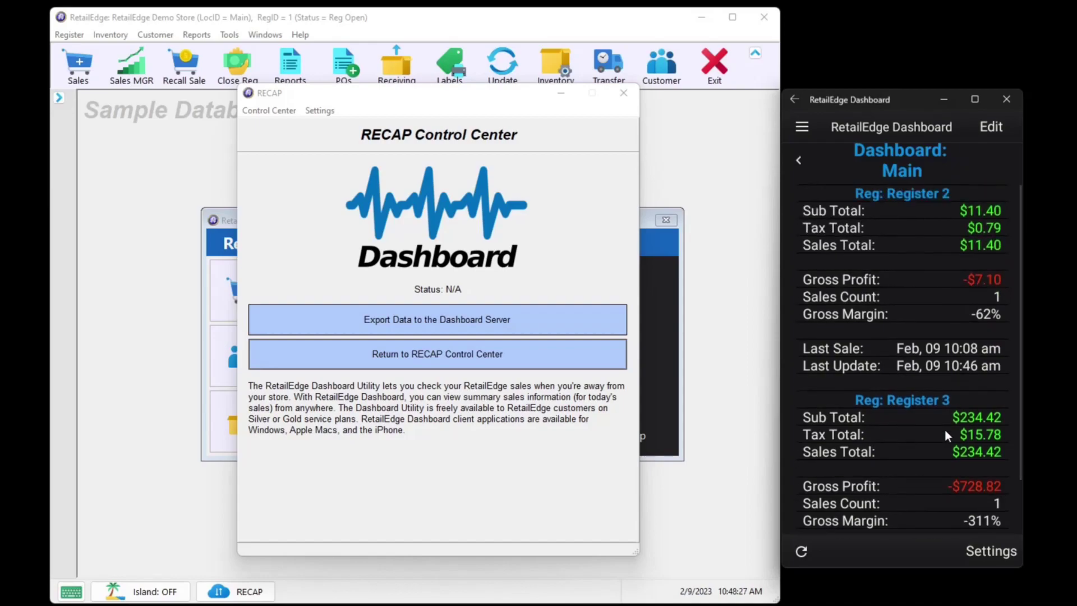
pyautogui.scroll(-2, 945, 435)
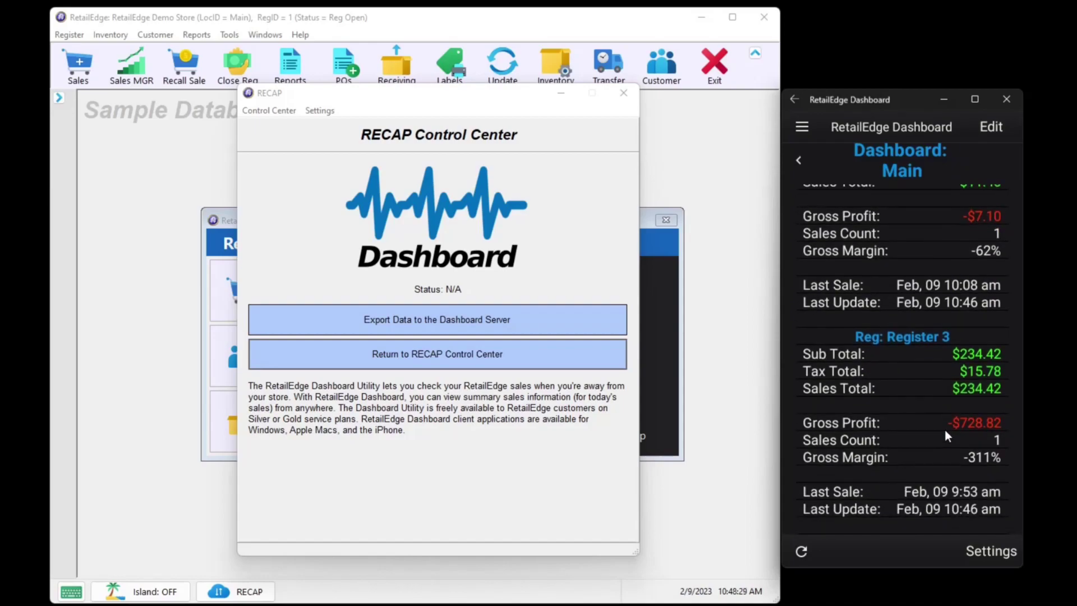
pyautogui.scroll(1, 945, 435)
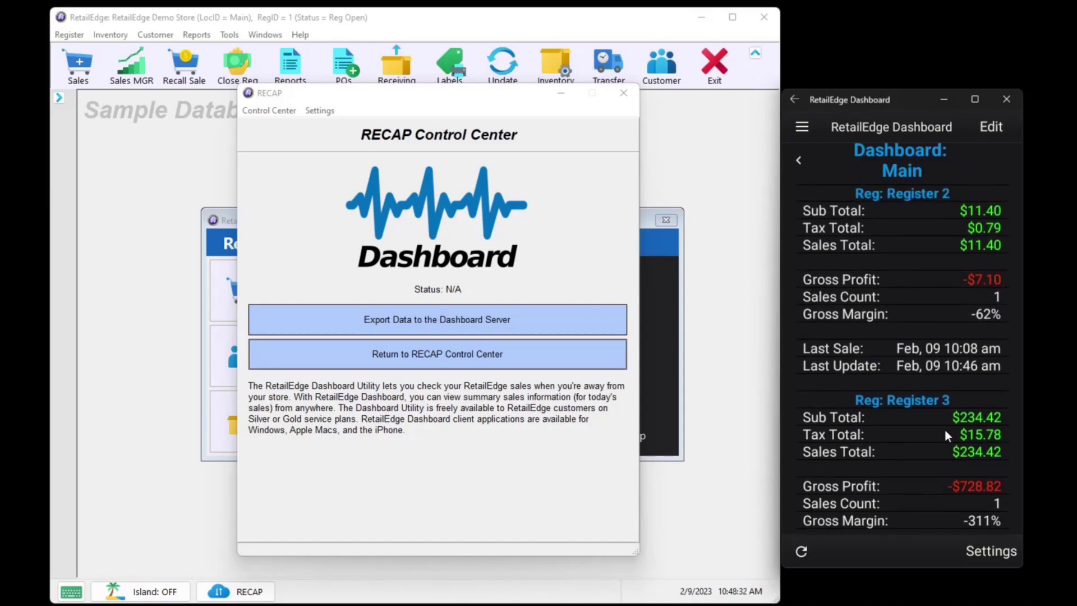
pyautogui.scroll(-1, 945, 429)
# Cycle through Main, Outlet ($0.00) and Warehouse ($0.00) back to the $262.39 Dashboard summary
pyautogui.click(799, 159)
pyautogui.click(1007, 519)
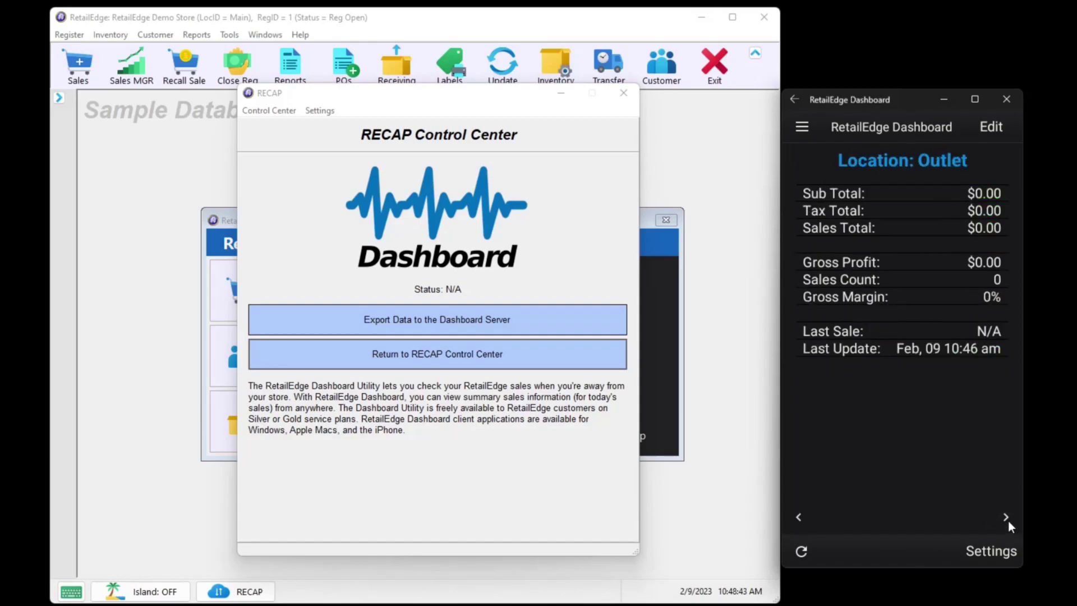
pyautogui.click(1005, 517)
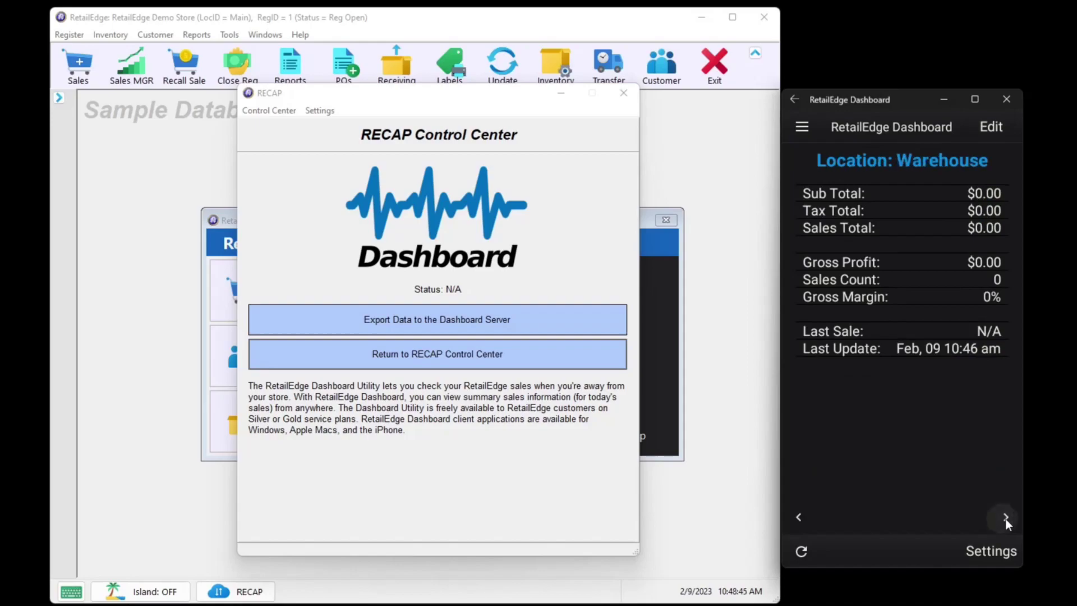
pyautogui.click(1005, 517)
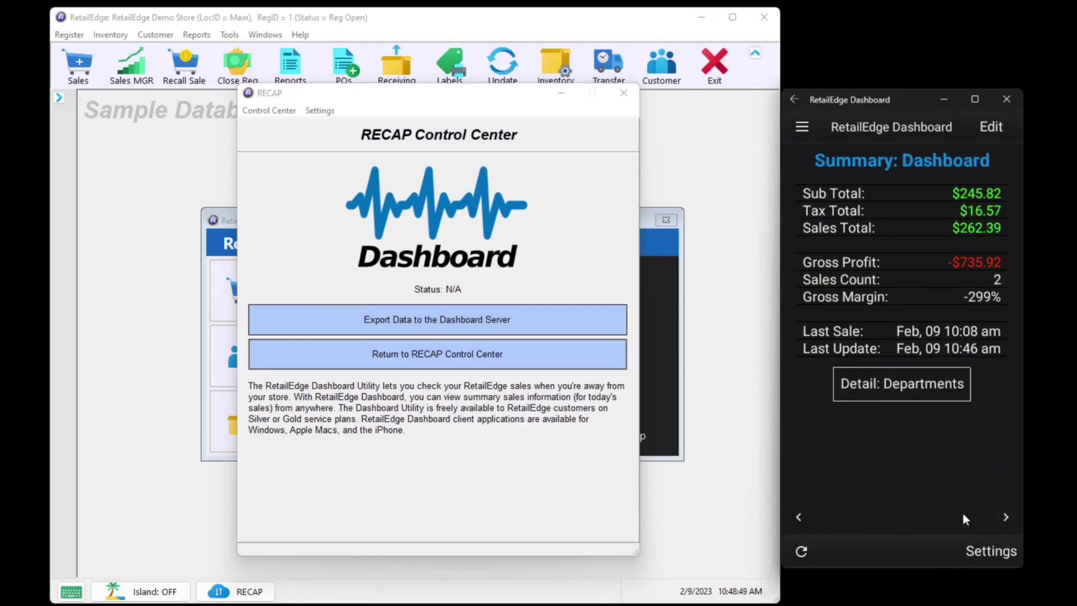